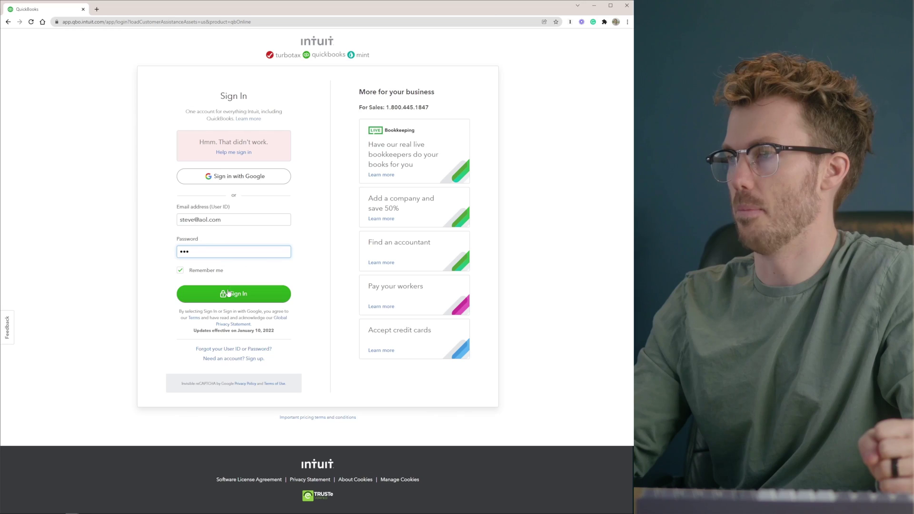
- Submit the Intuit sign-in details; the attempt is rejected with an invalid-password error
click(260, 299)
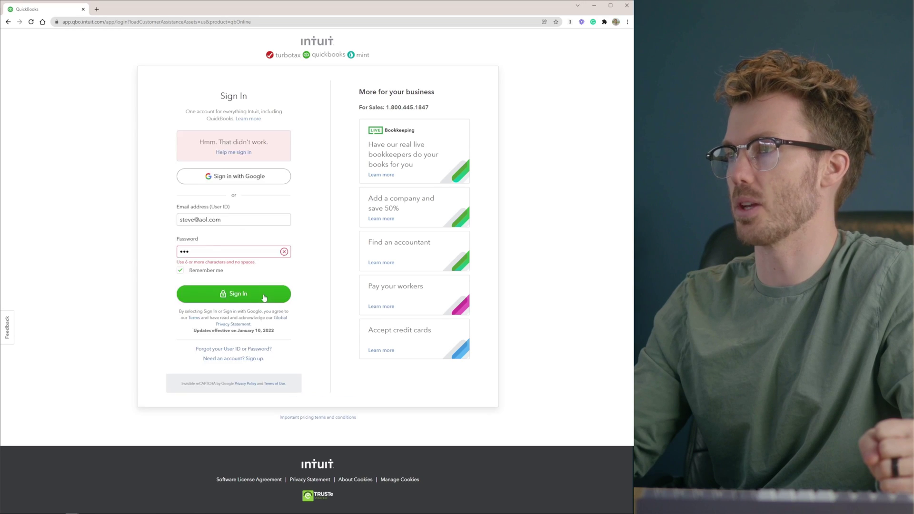
triple_click(265, 292)
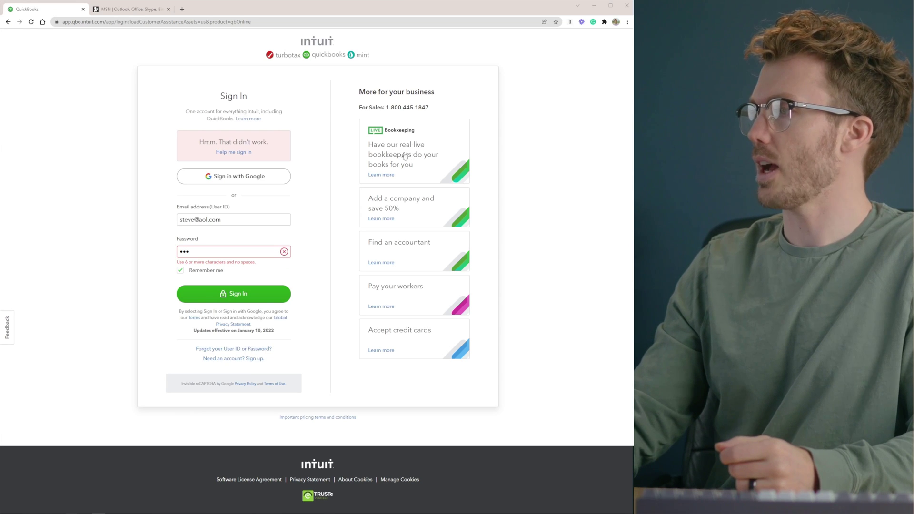
click(396, 151)
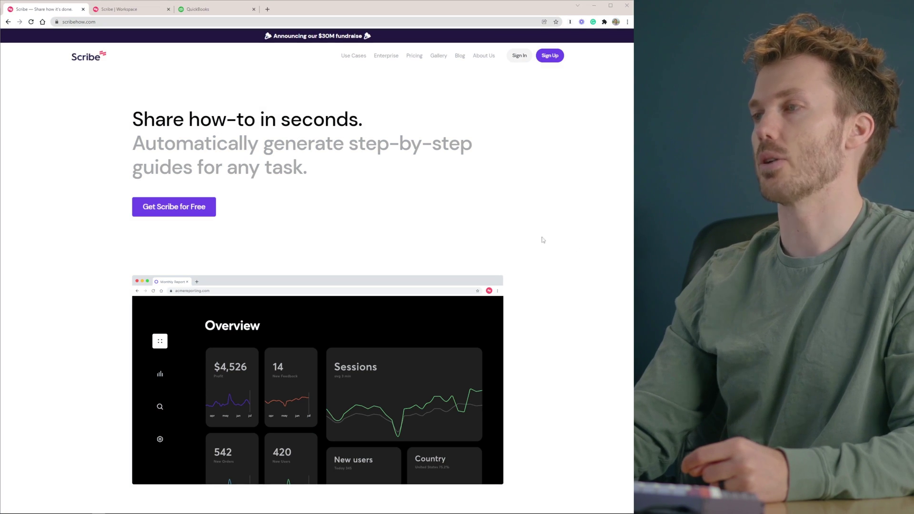
- Look over the Scribe homepage, then go back to the QuickBooks sign-in tab
scroll(592, 202, down, 3)
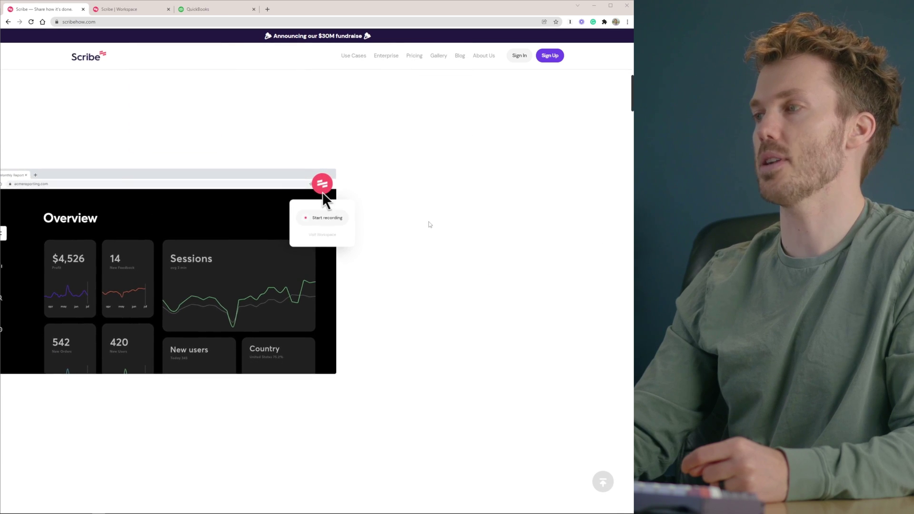
scroll(441, 213, down, 3)
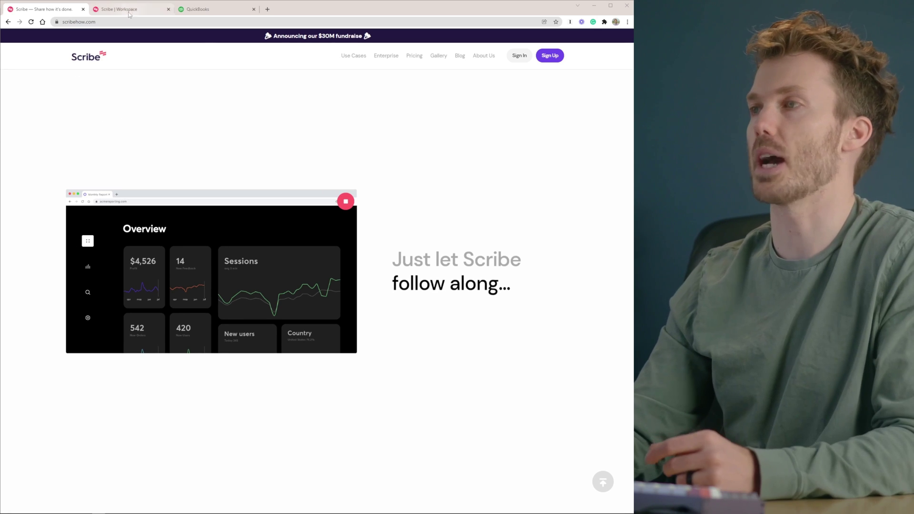
click(229, 10)
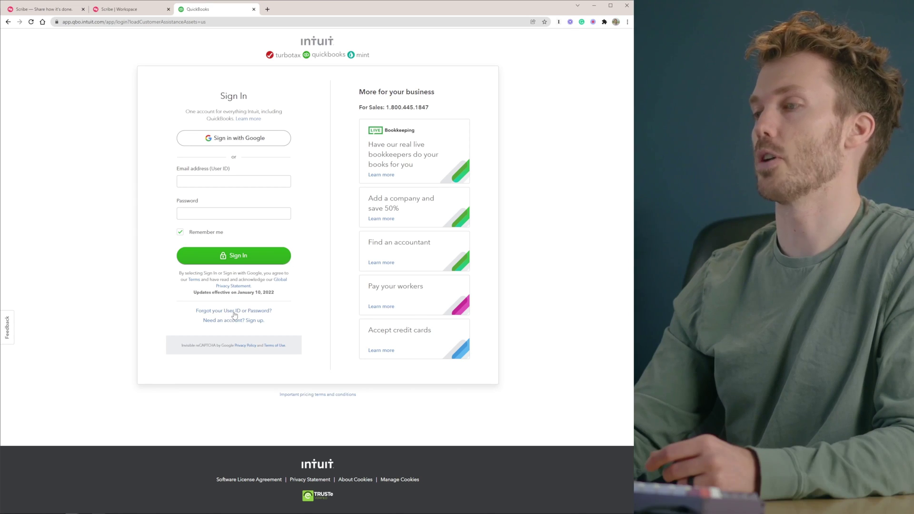
- Start the forgotten User ID/password recovery, continue to verification, and stop the Scribe recording
click(235, 312)
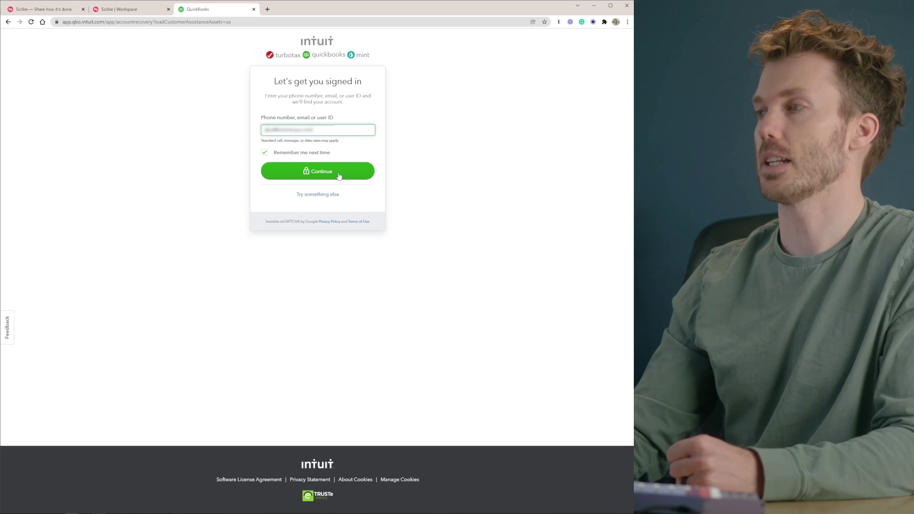
click(339, 176)
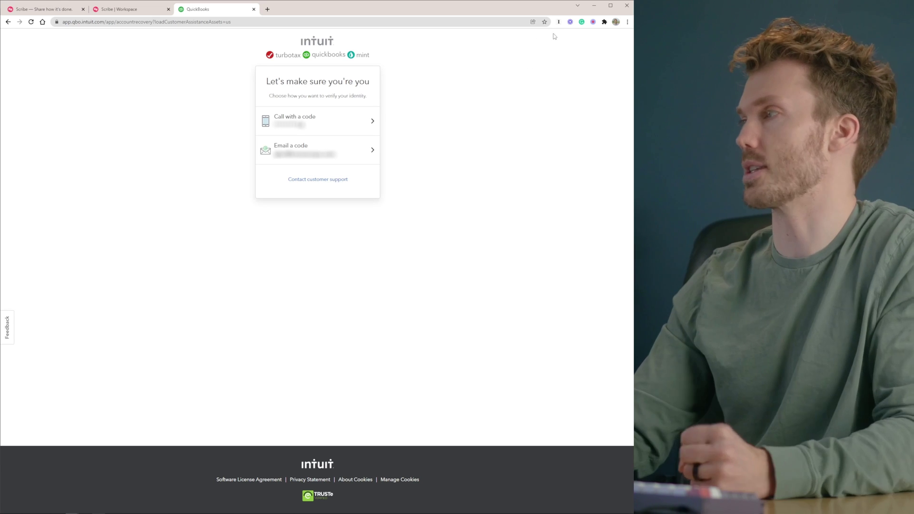
click(592, 21)
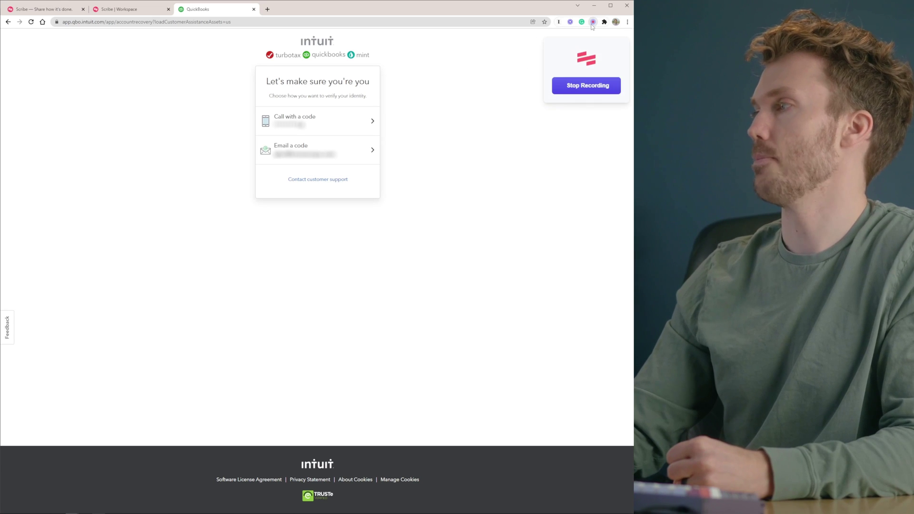
click(582, 86)
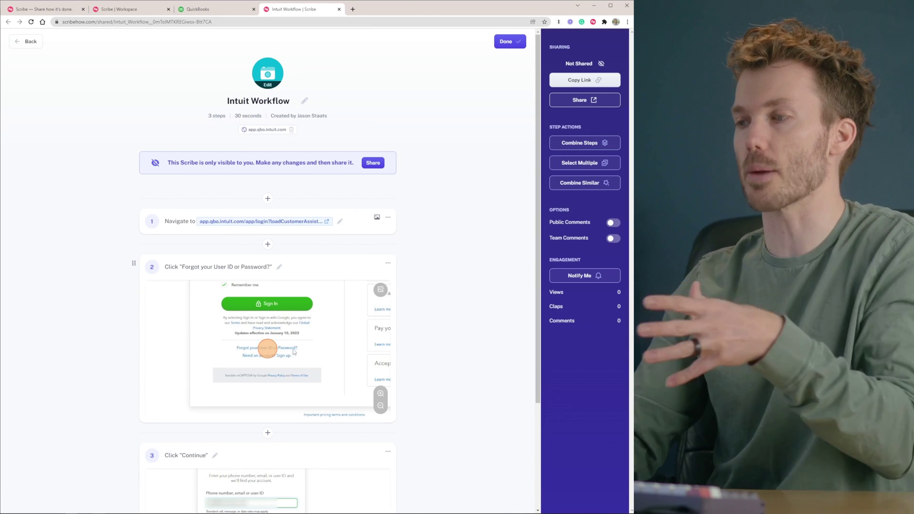
- Scroll through the three captured steps of the new 'Intuit Workflow' guide
scroll(264, 373, down, 3)
scroll(334, 335, up, 2)
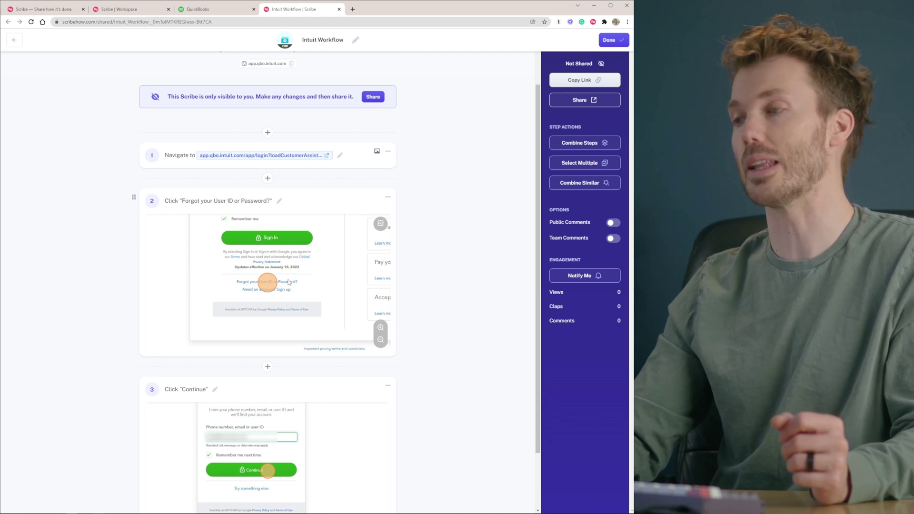
scroll(288, 391, down, 2)
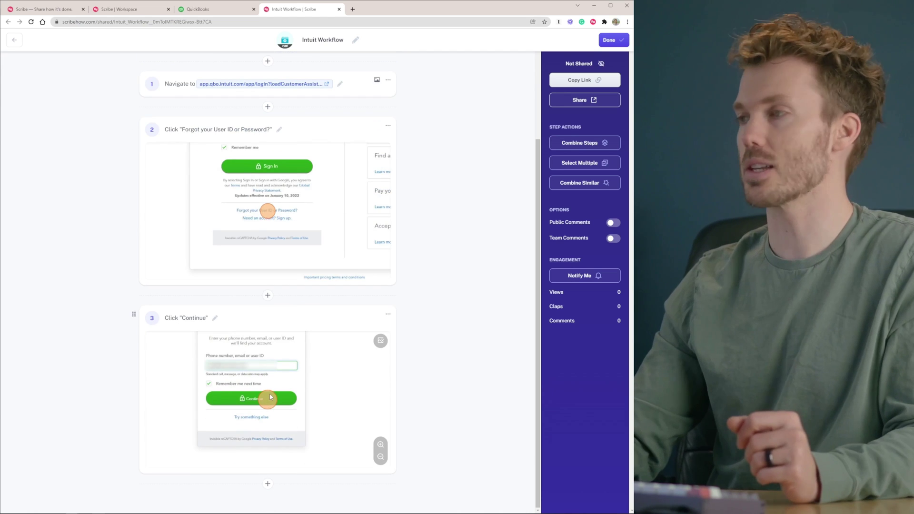
- Append 'on the login page' to step 2's caption
click(279, 132)
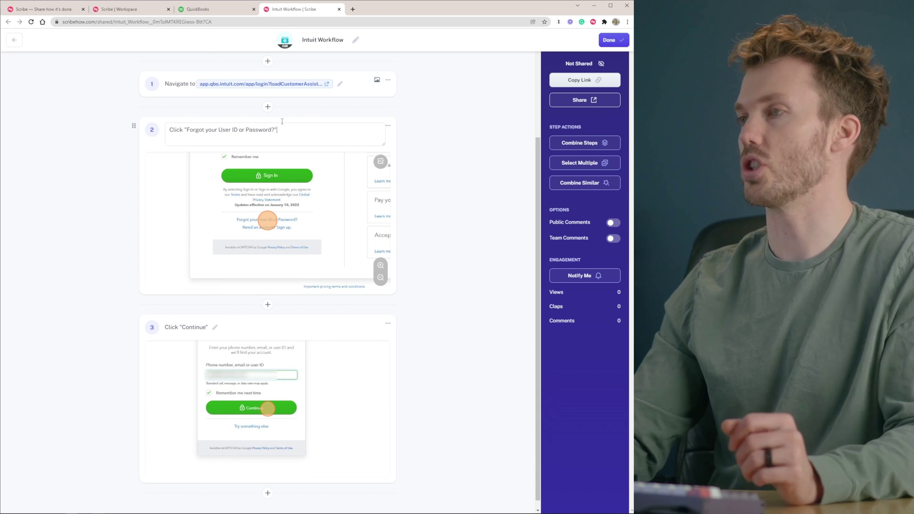
text(on the logi)
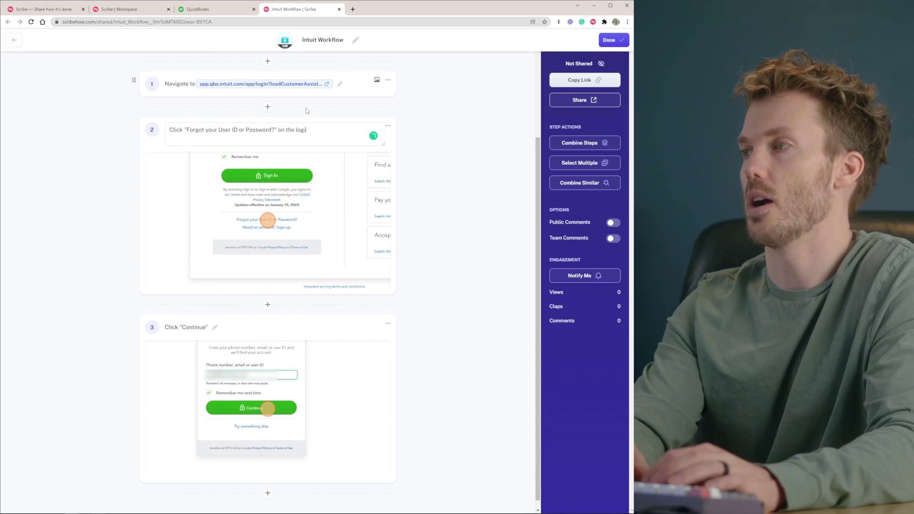
text(n page)
key(Return)
- Reword step 3's caption to "Click the green 'Continue' button"
click(184, 318)
text(the g)
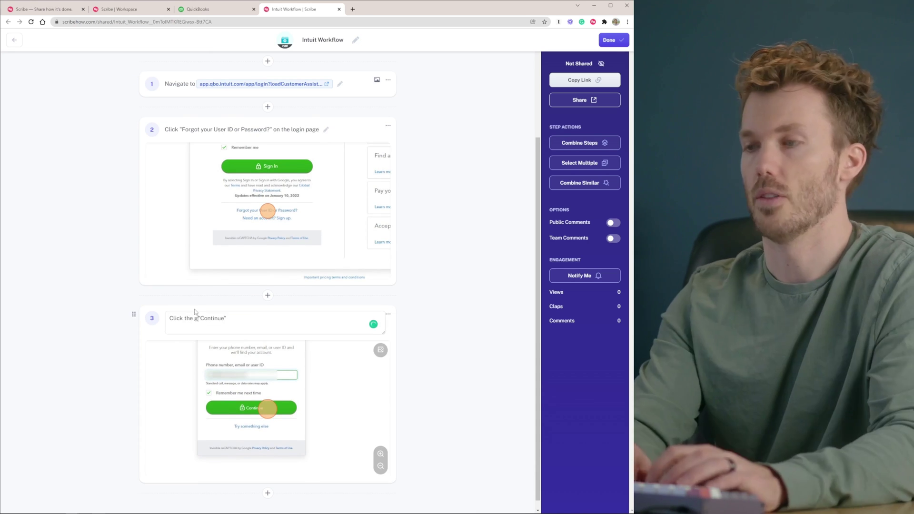
text(reen)
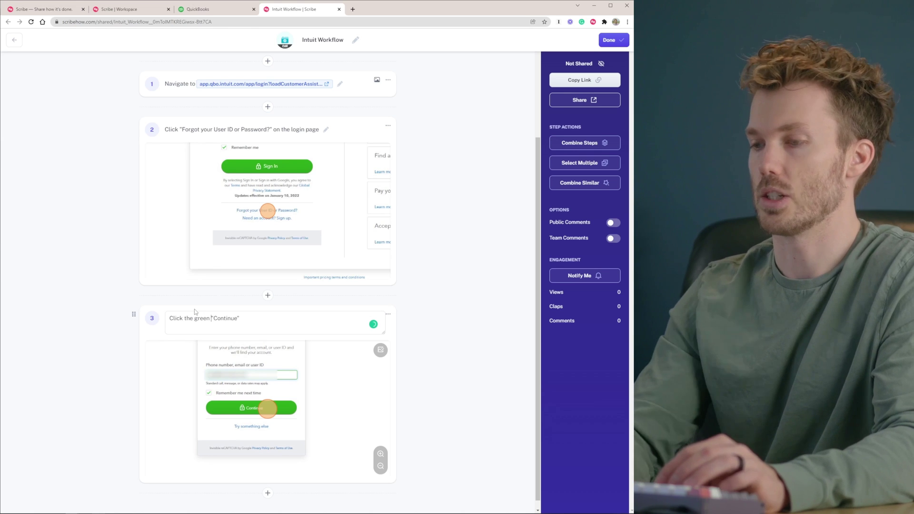
key(End)
text(button)
key(Return)
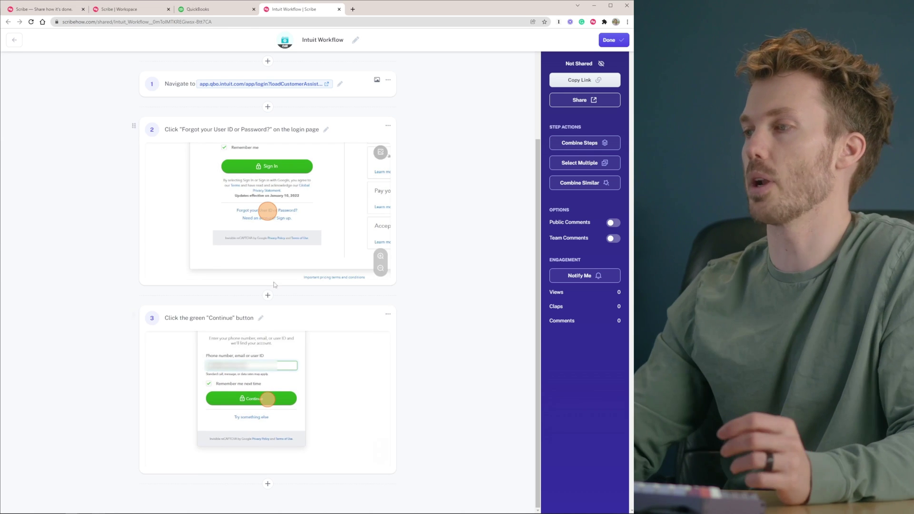
- Insert a new step 'Type in your email address' between steps 2 and 3
click(268, 295)
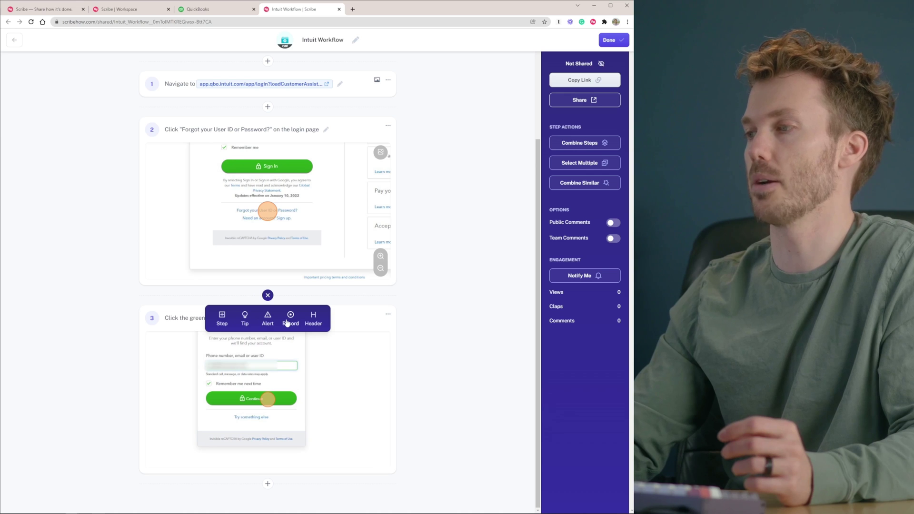
click(222, 318)
text(Type i)
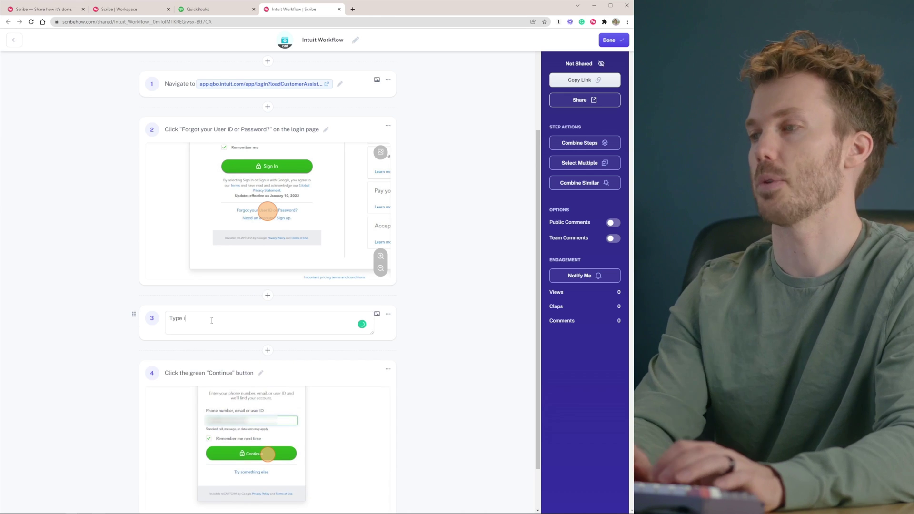
text(n your emai)
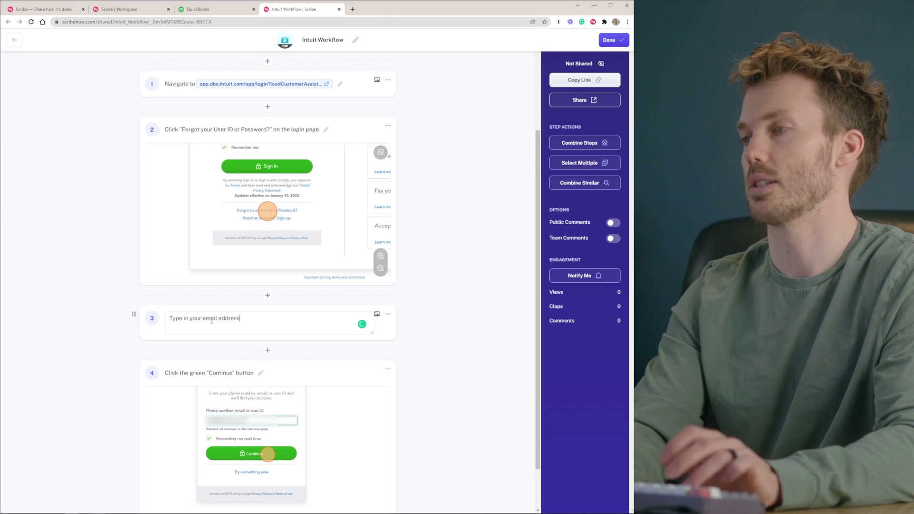
text(l address)
key(Return)
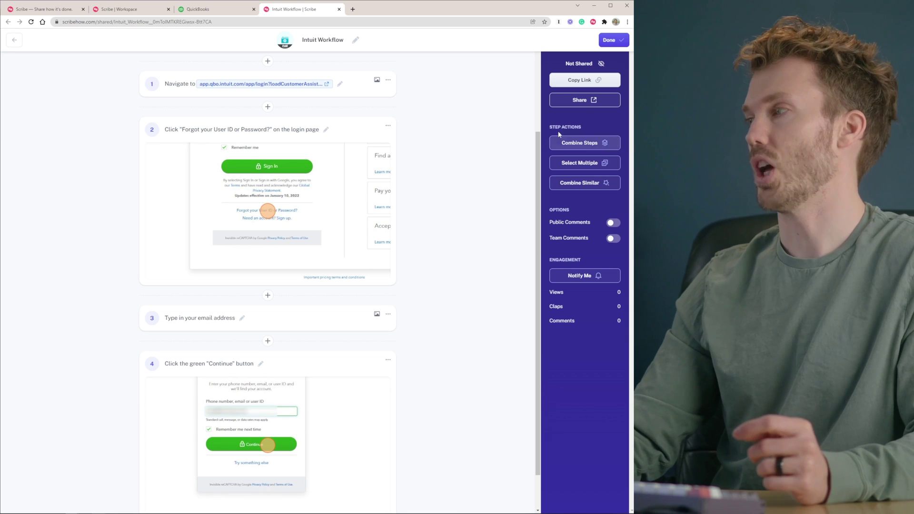
- Set the guide's sharing to 'Shareable with Link' and copy the link
click(583, 101)
click(252, 212)
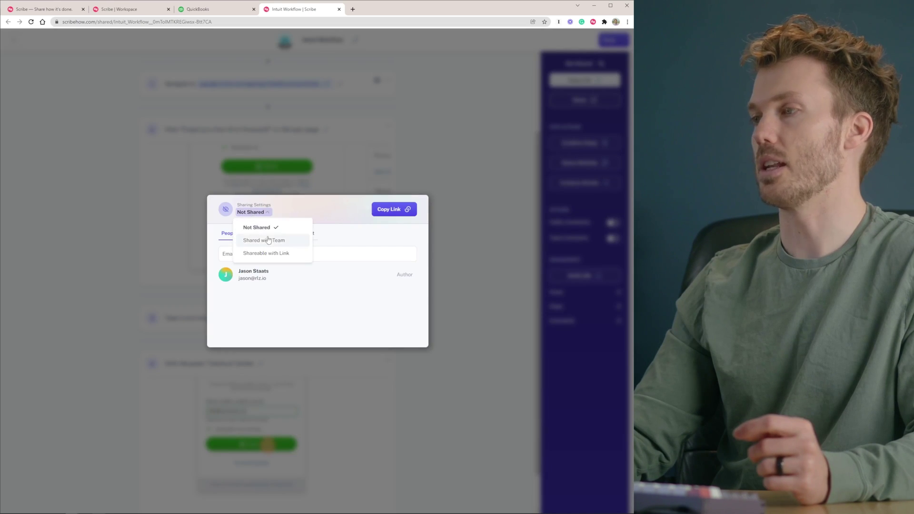
click(266, 253)
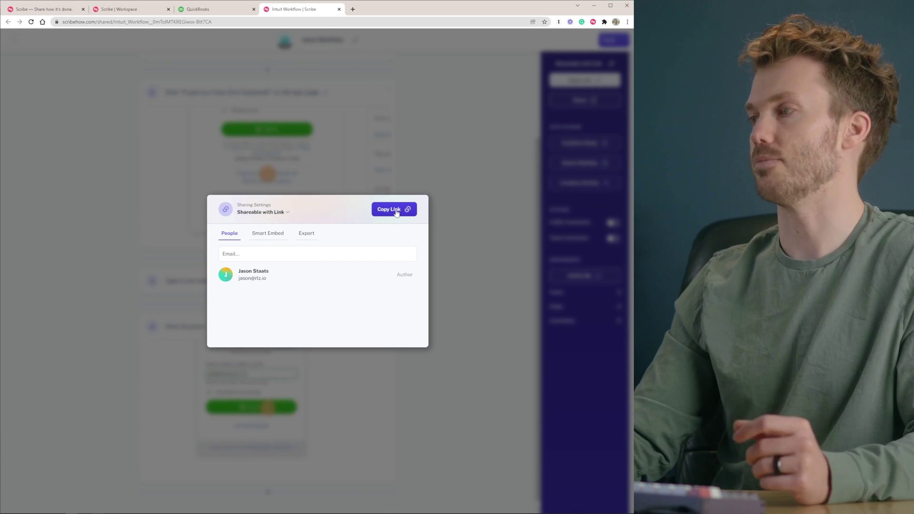
click(396, 212)
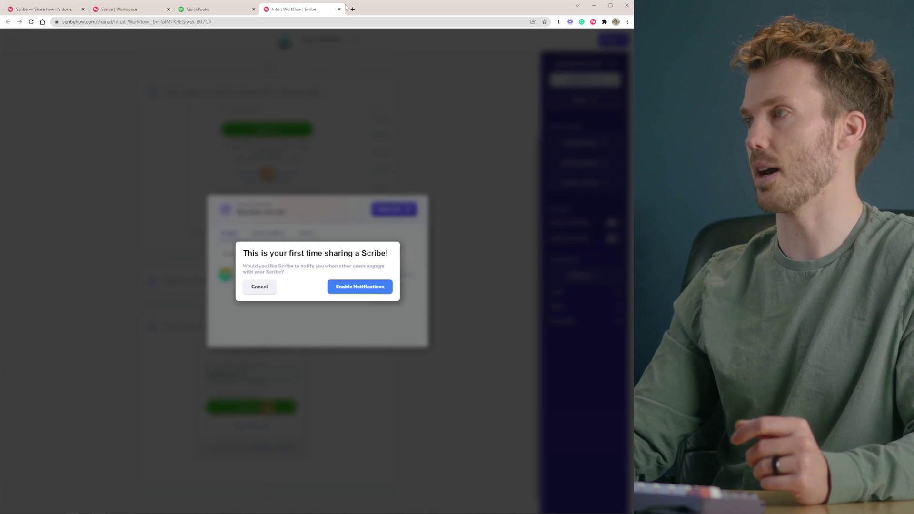
- Open the copied guide link in a new browser tab
click(353, 9)
key(ctrl+v)
key(Return)
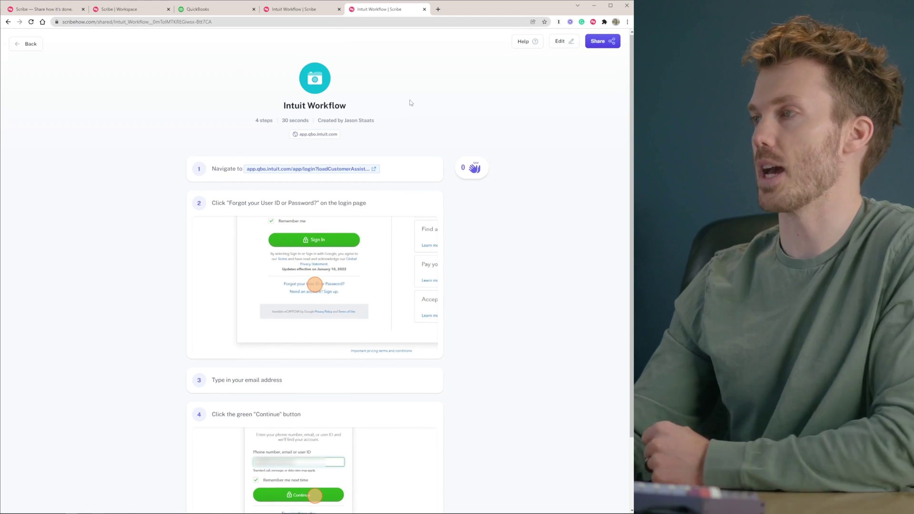
- Cancel the first-time sharing prompt and return to the four-step guide's editor tab
scroll(443, 143, down, 2)
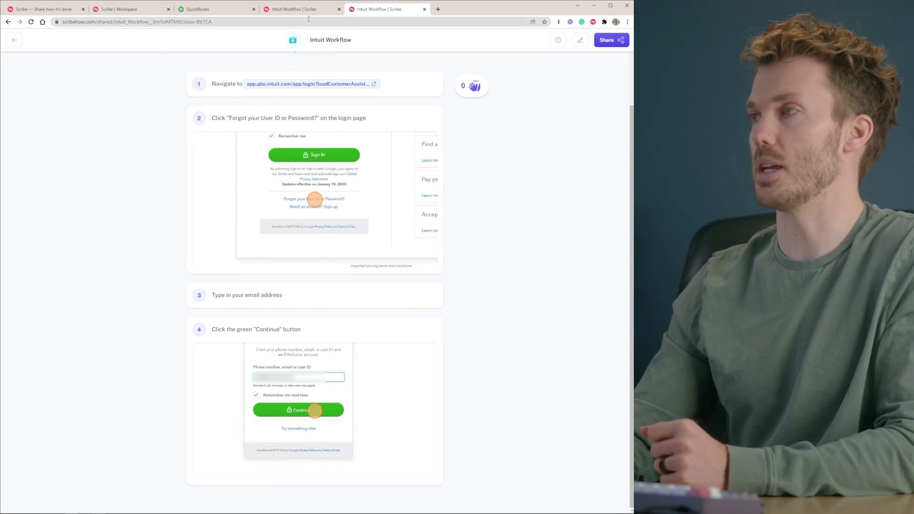
click(294, 9)
click(260, 287)
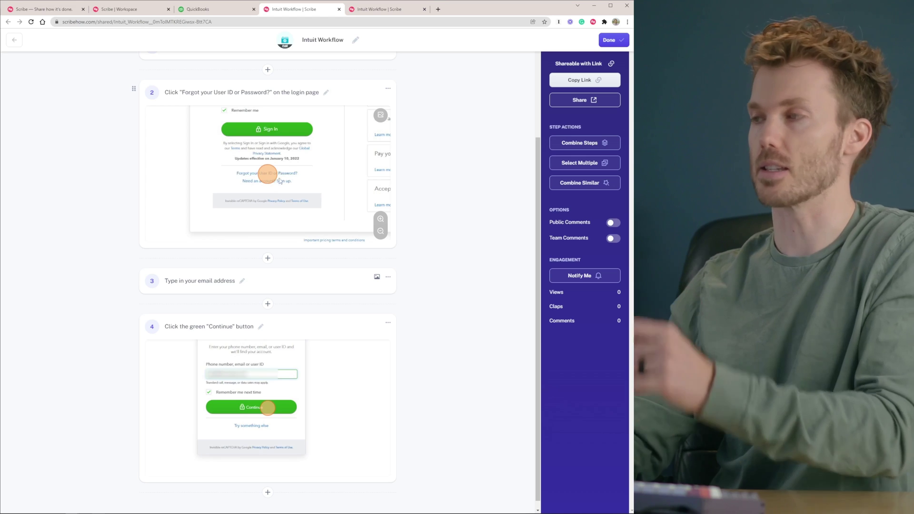
scroll(433, 167, down, 1)
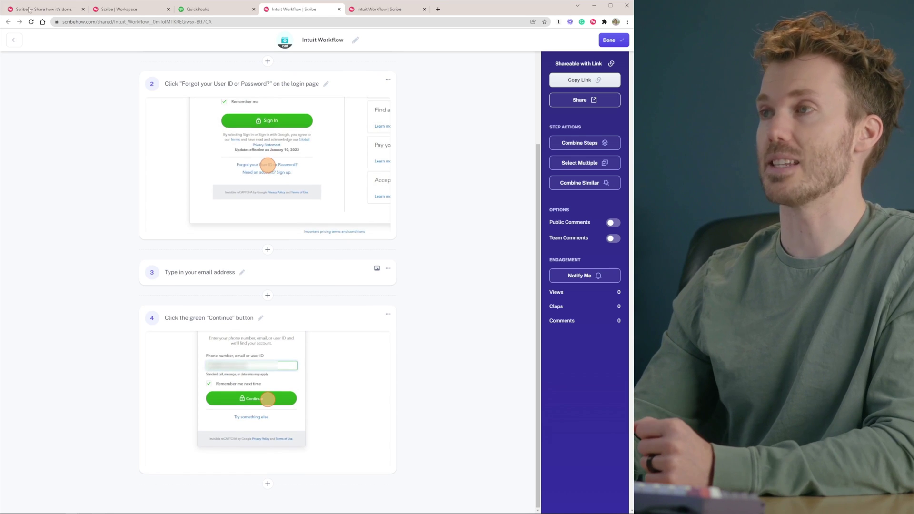
key(ctrl+1)
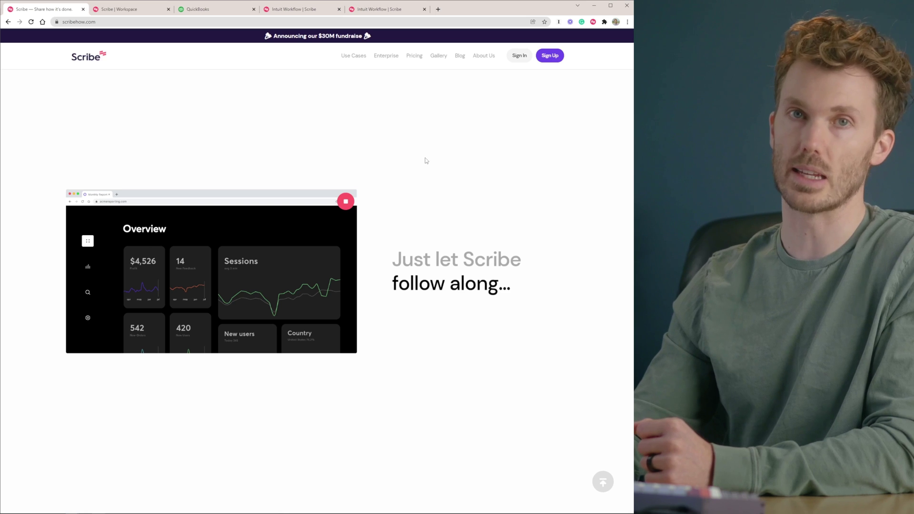
click(322, 12)
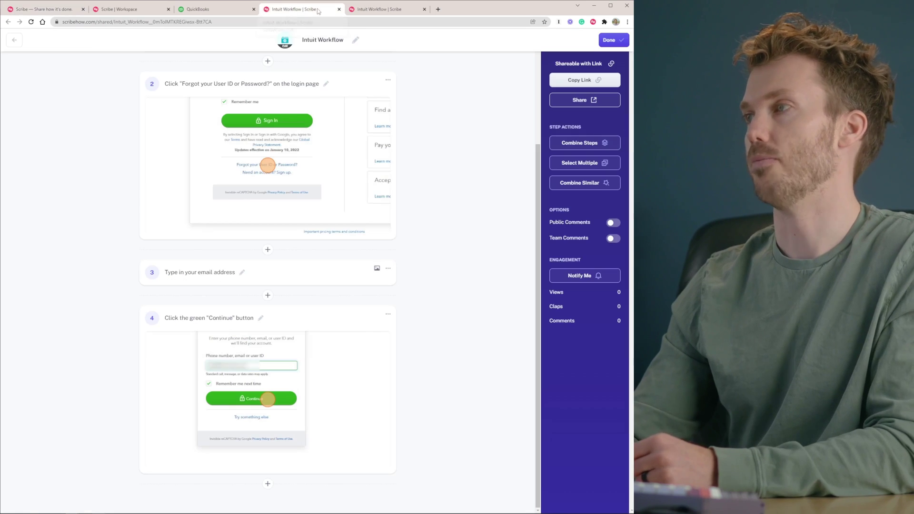